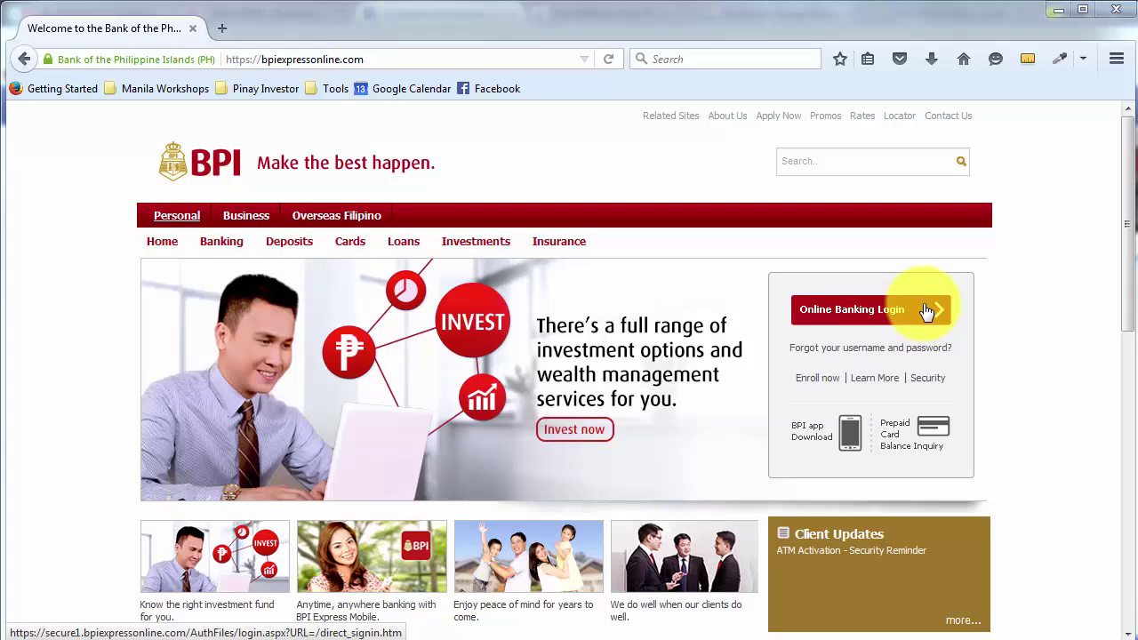
Log in to BPI Express Online with the User ID and password to reach the portfolio.
click(871, 316)
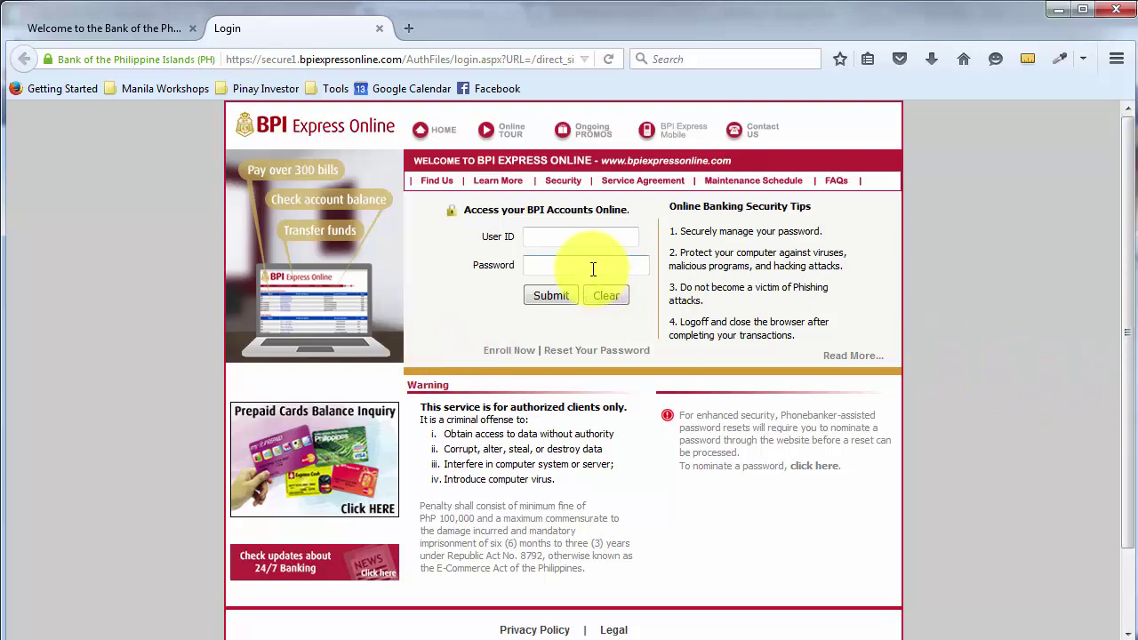
click(592, 237)
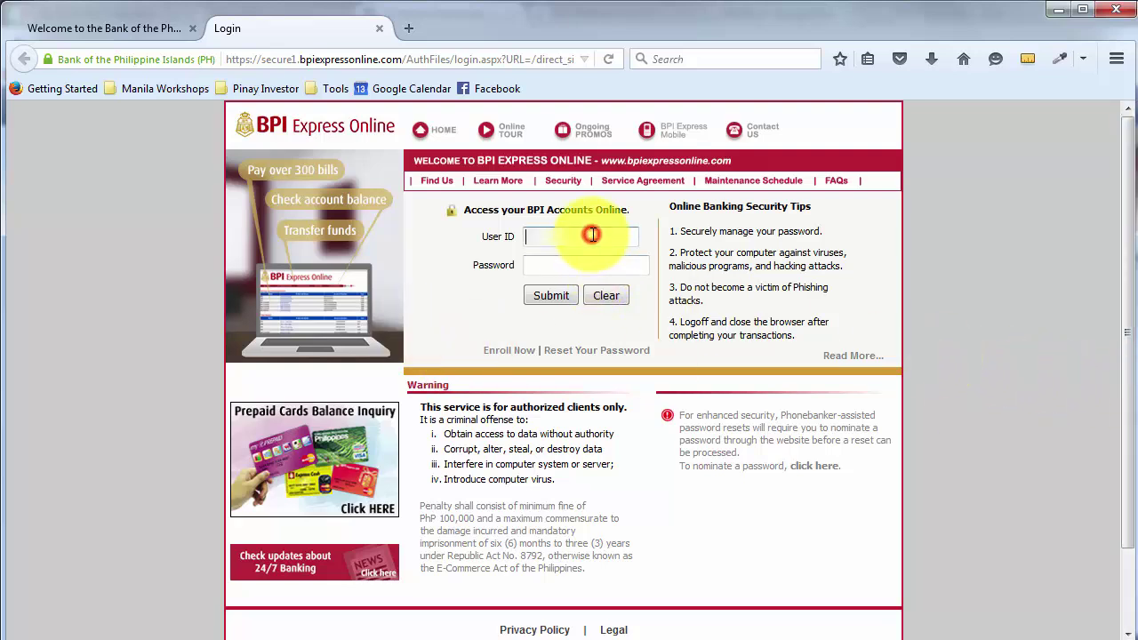
click(545, 297)
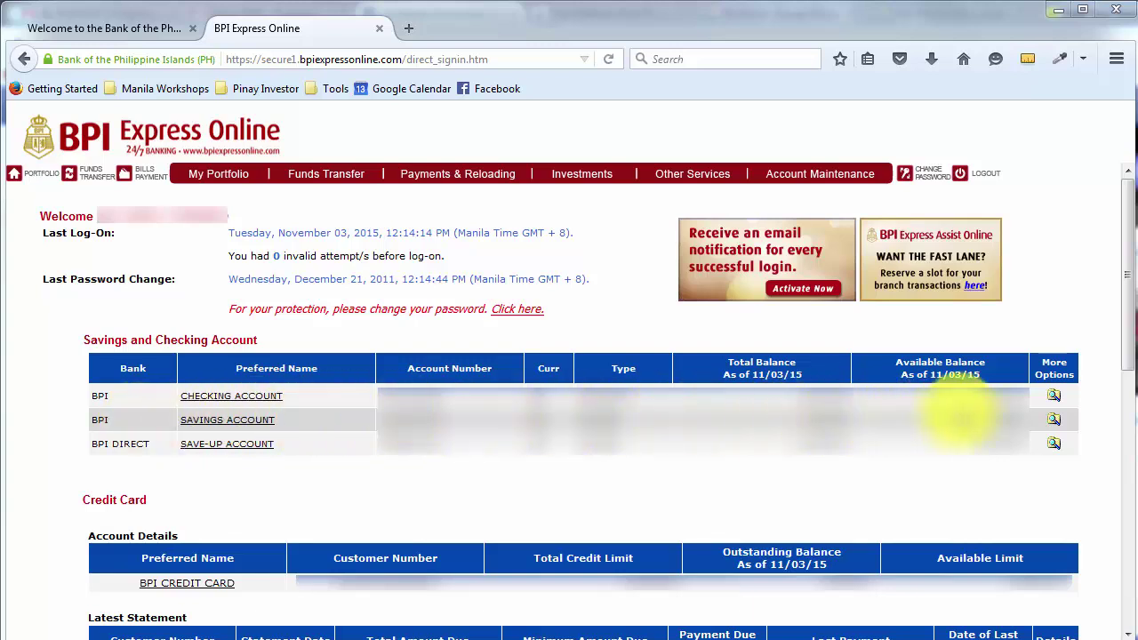
mouse_move(1054, 395)
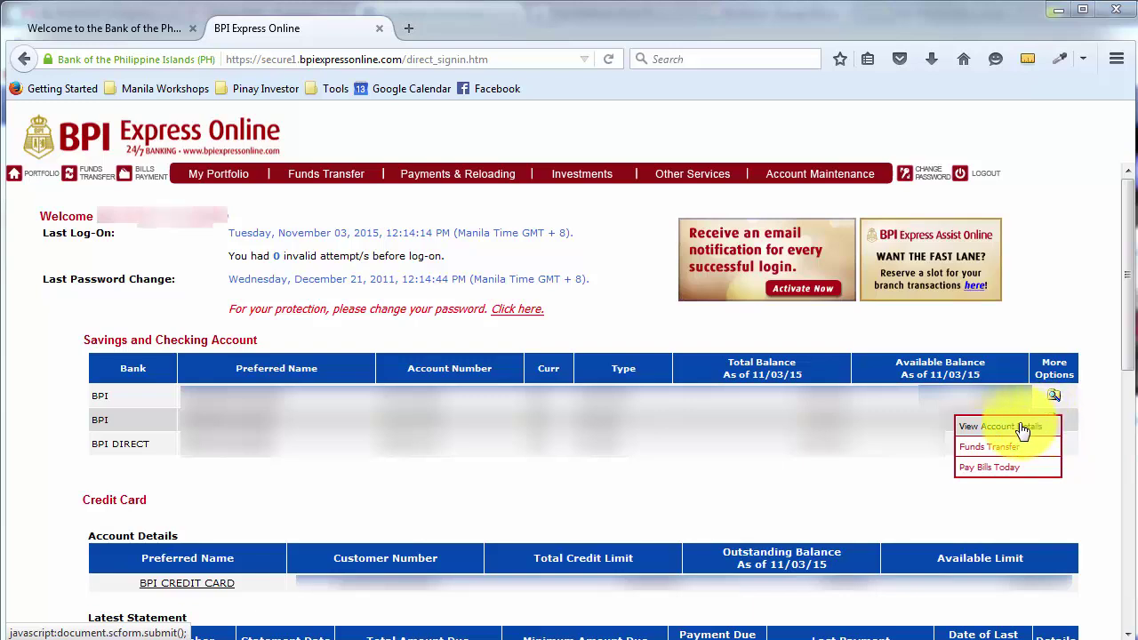
Open the first savings account's details, keeping the 60-day range.
click(1020, 427)
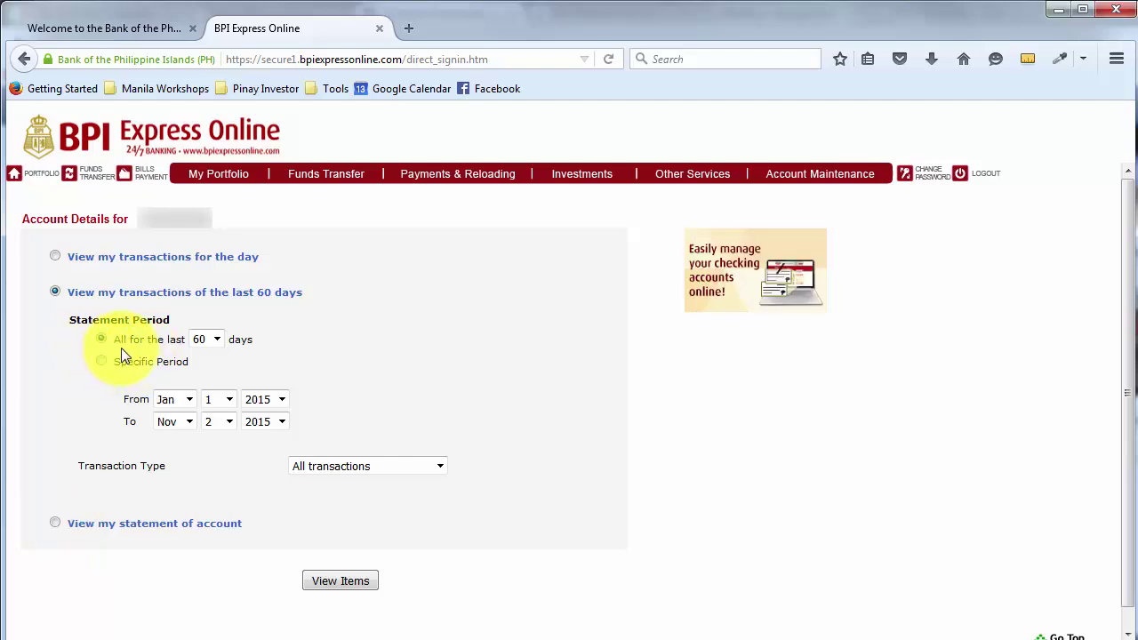
click(219, 342)
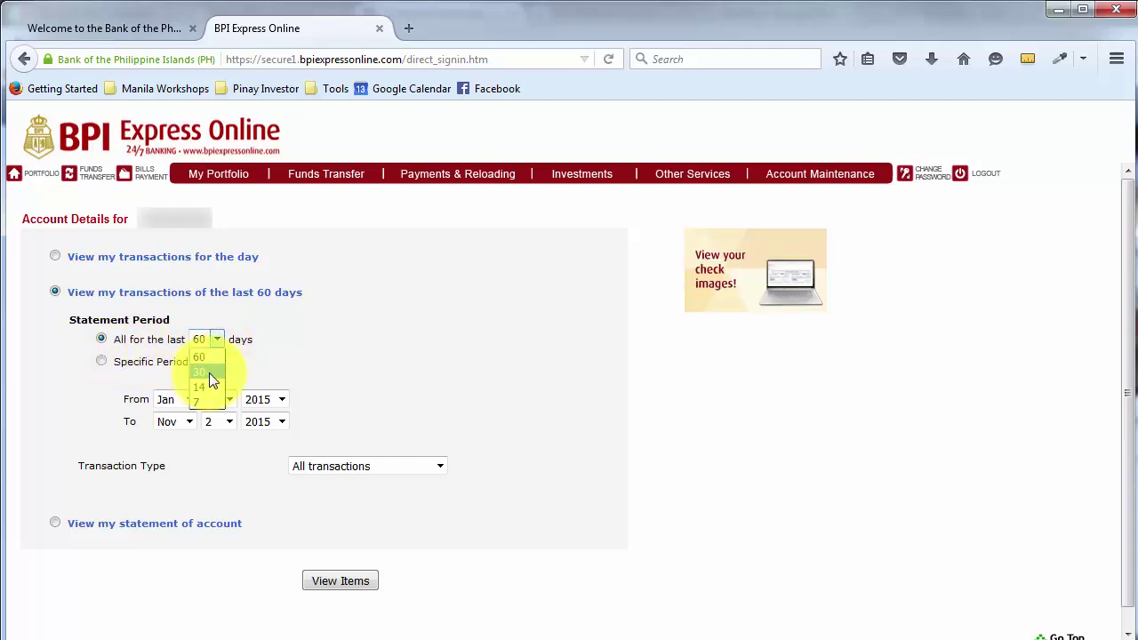
click(327, 365)
Set a specific period from Jan 1 to Nov 2, 2015, with all transactions.
click(101, 362)
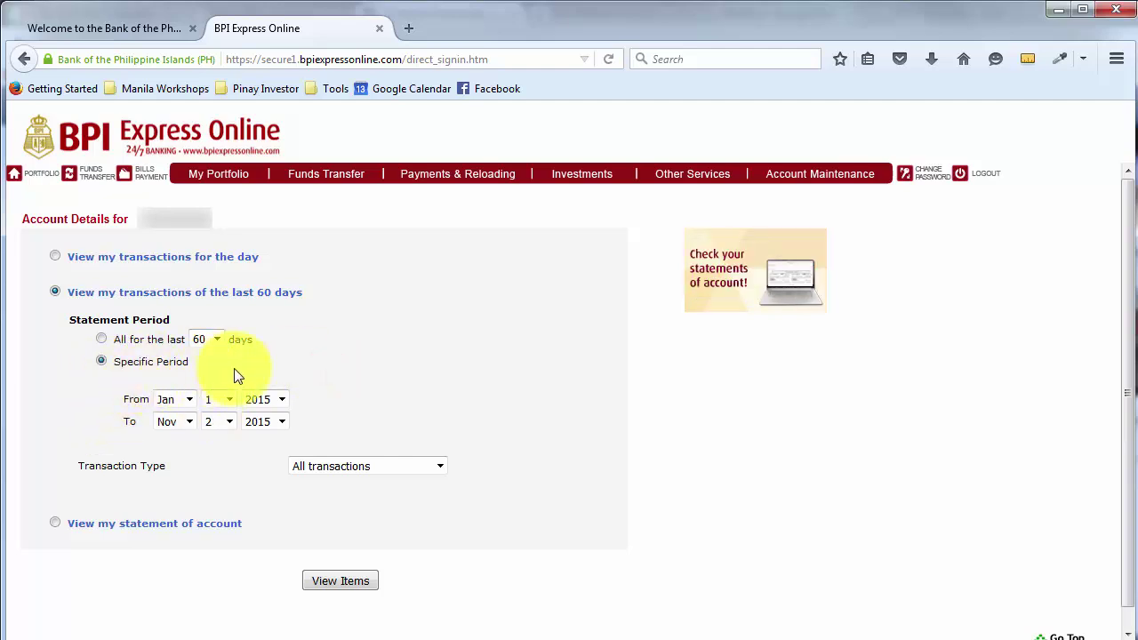
click(187, 400)
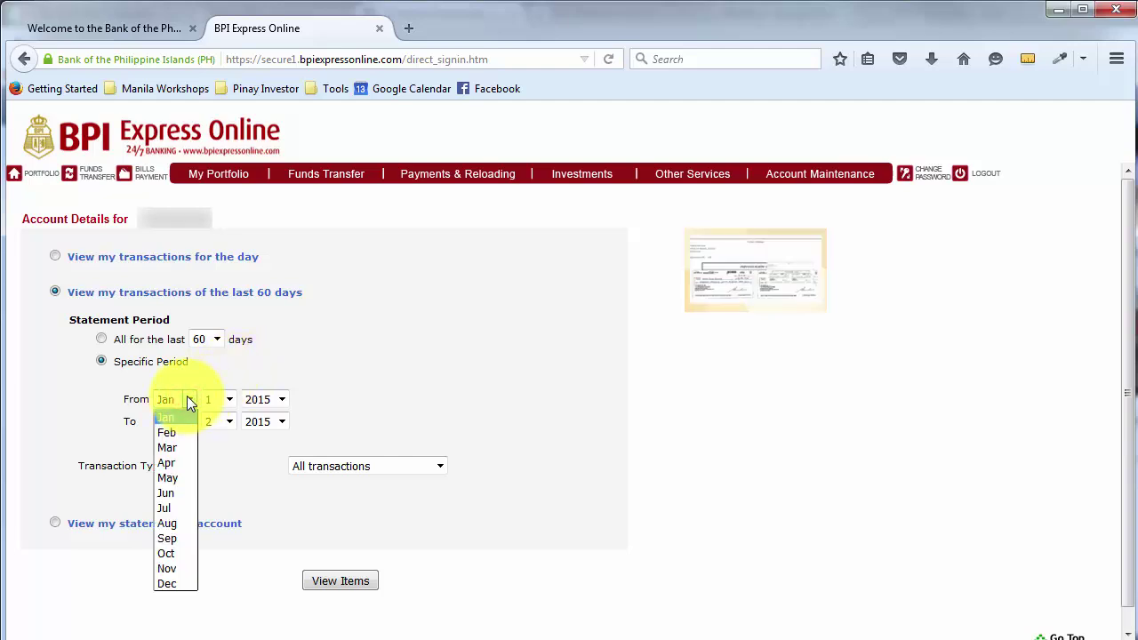
click(182, 418)
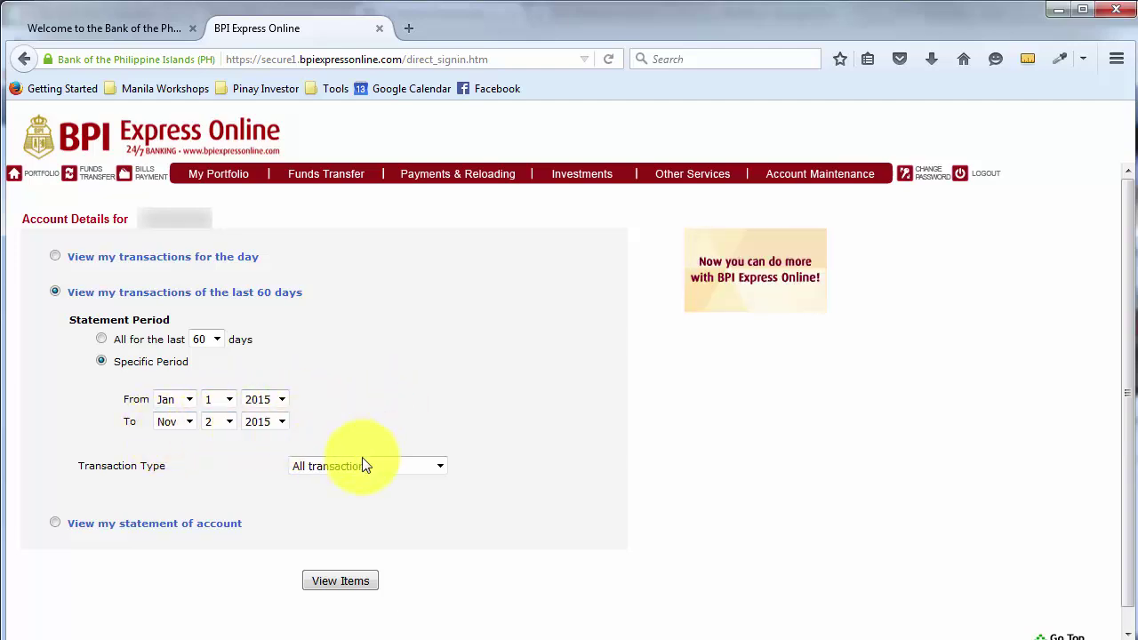
click(440, 466)
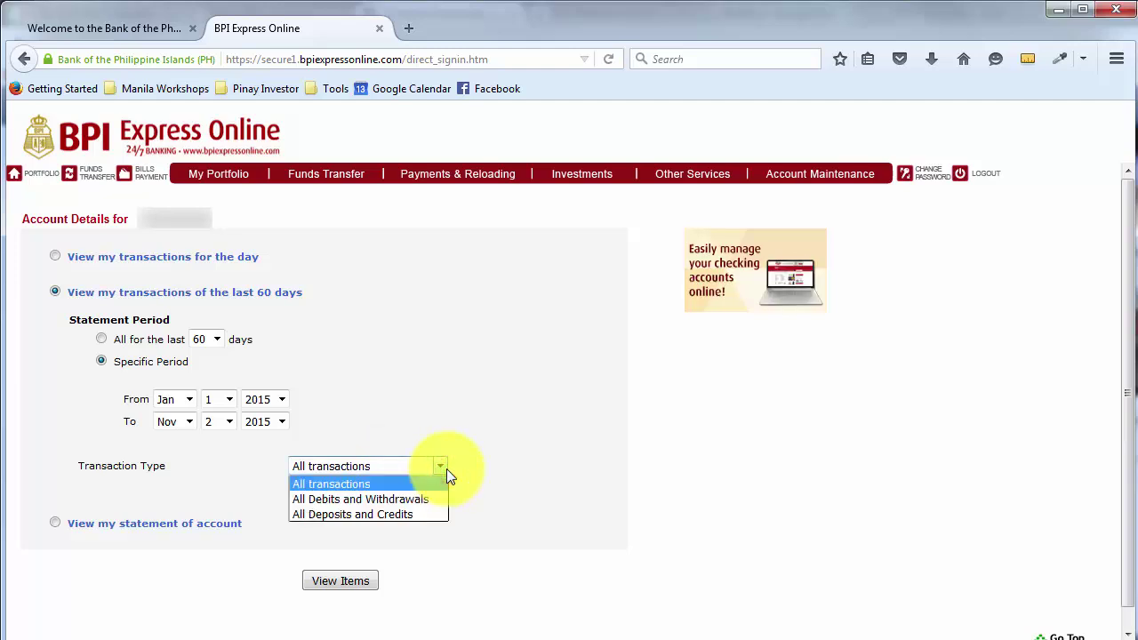
click(514, 459)
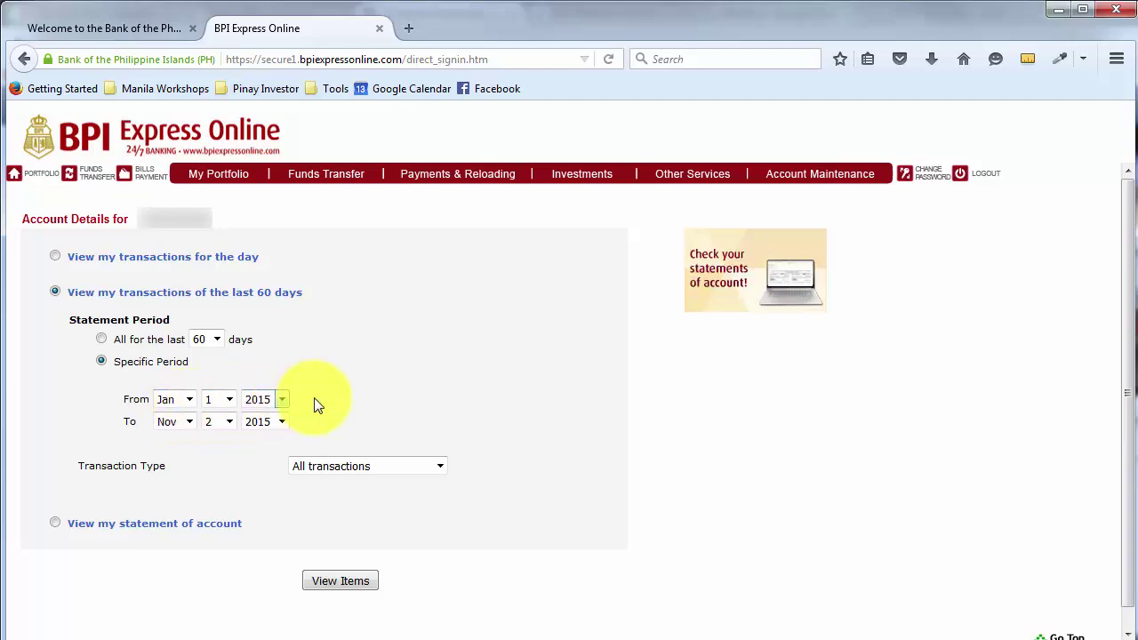
click(426, 397)
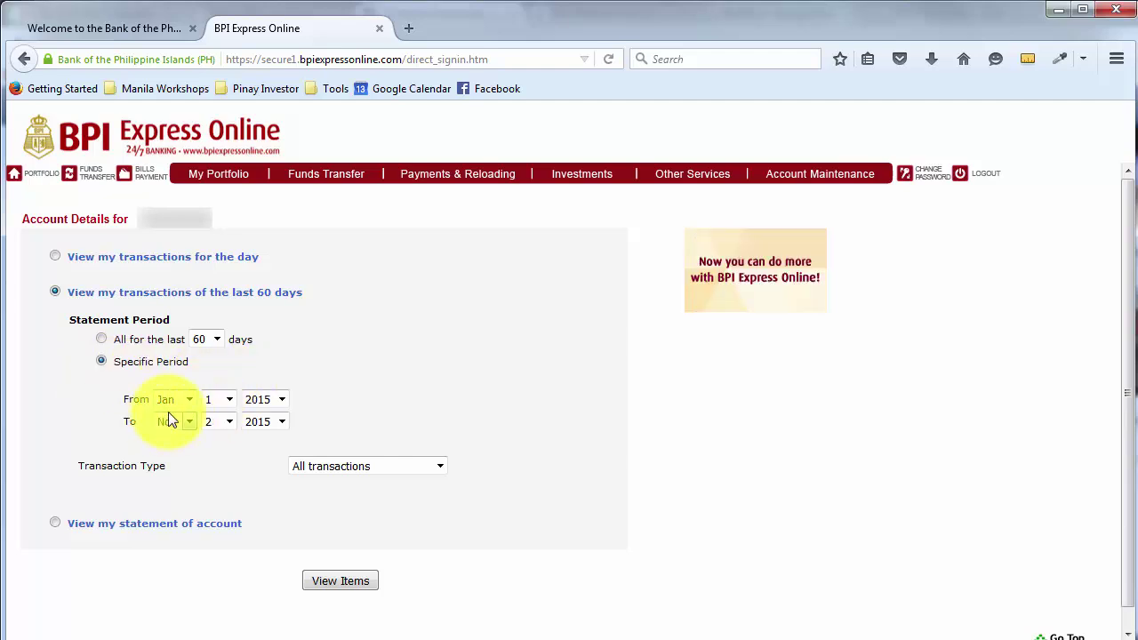
Load the history for 01/01/2015–11/02/2015, showing 41 debits and 23 credits.
click(348, 583)
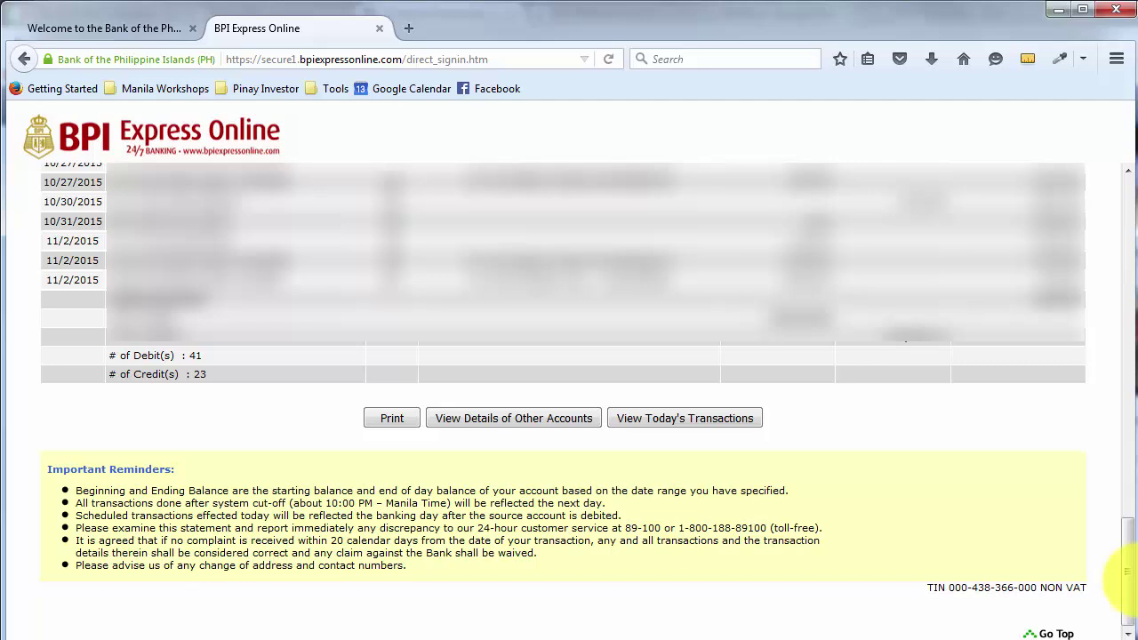
Go back to My Portfolio and open the SAVE-UP ACCOUNT's details.
click(1056, 634)
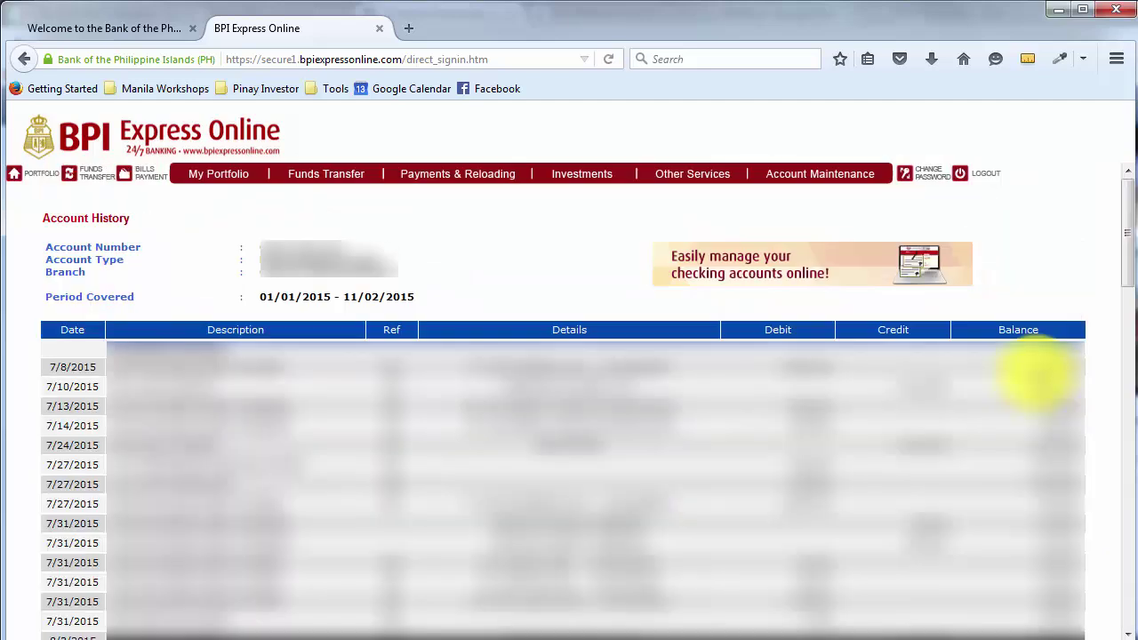
mouse_move(218, 175)
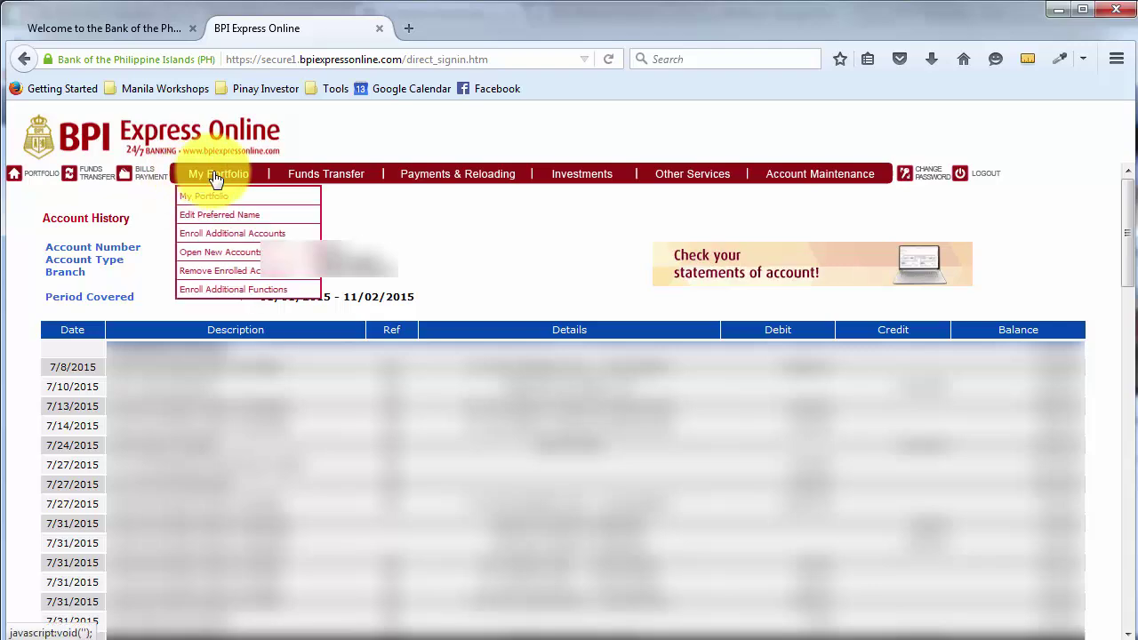
click(208, 195)
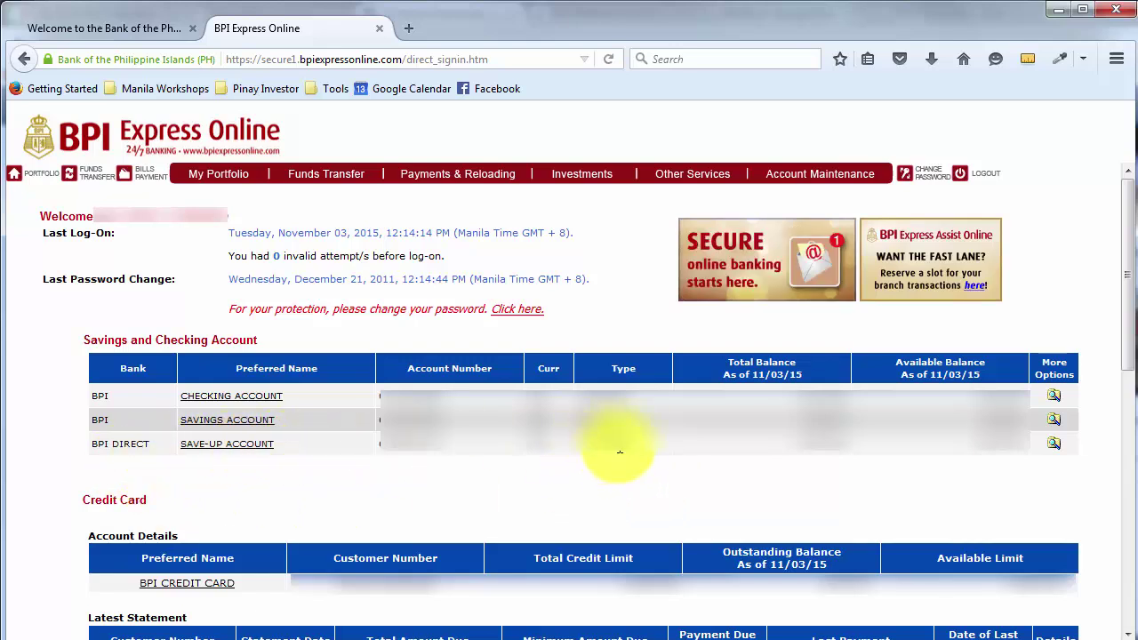
click(1054, 444)
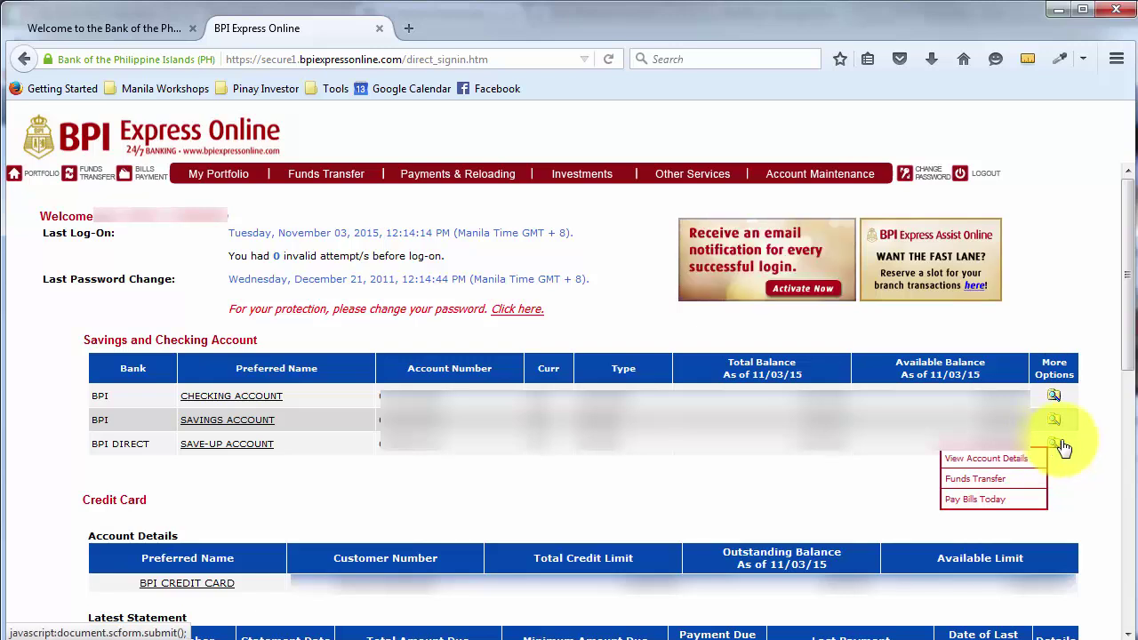
click(1010, 458)
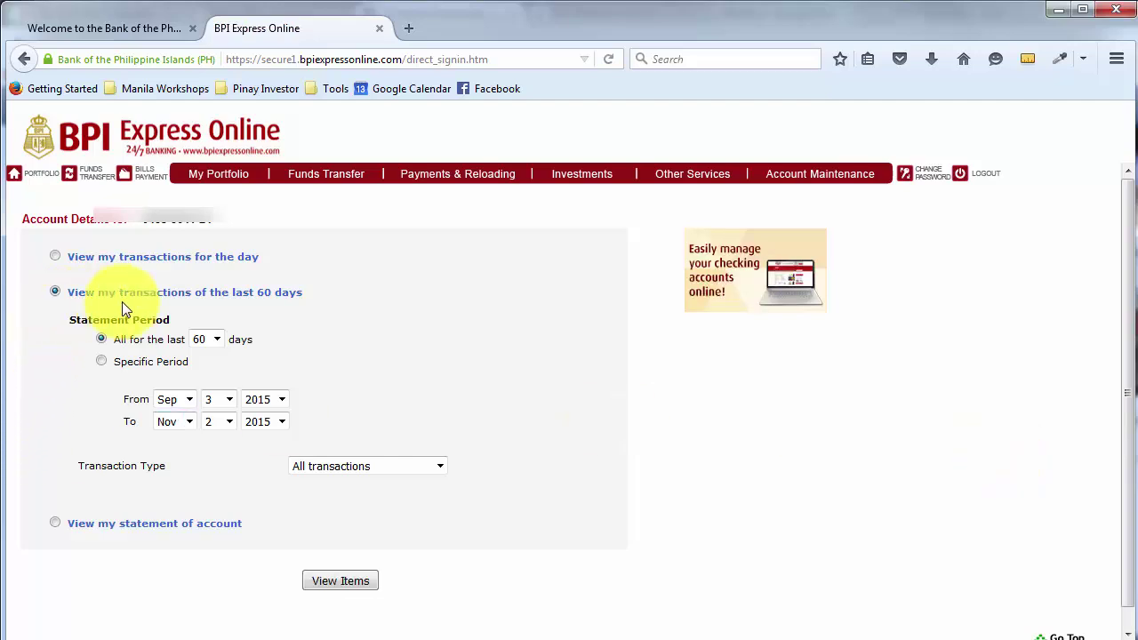
List the SAVE-UP ACCOUNT's transactions for a specific period starting January 1, 2015.
click(102, 362)
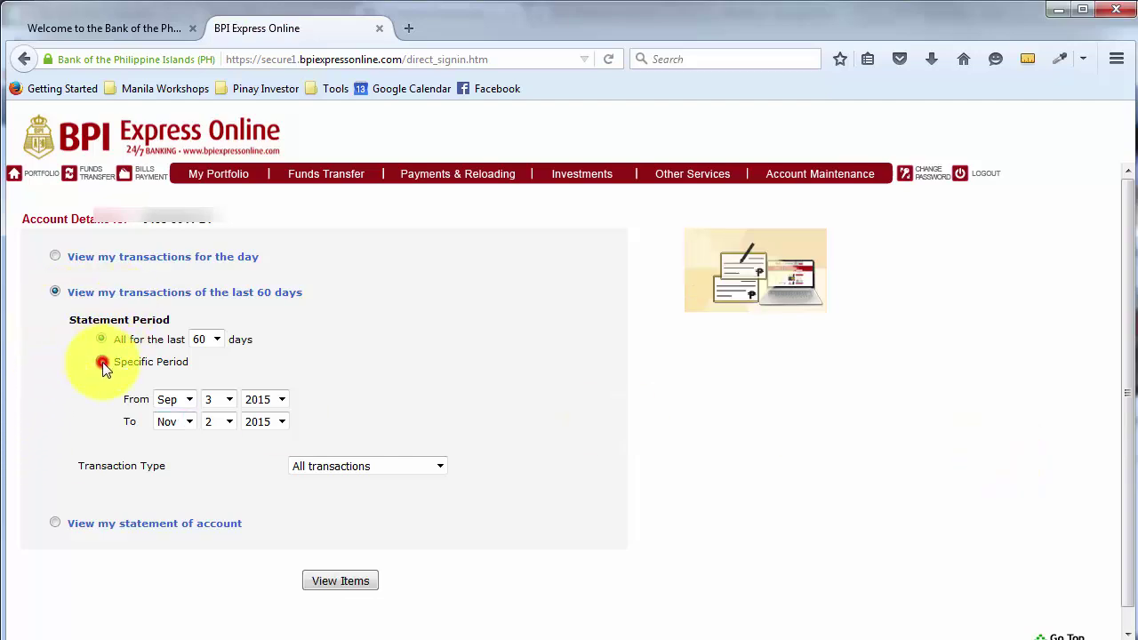
click(189, 399)
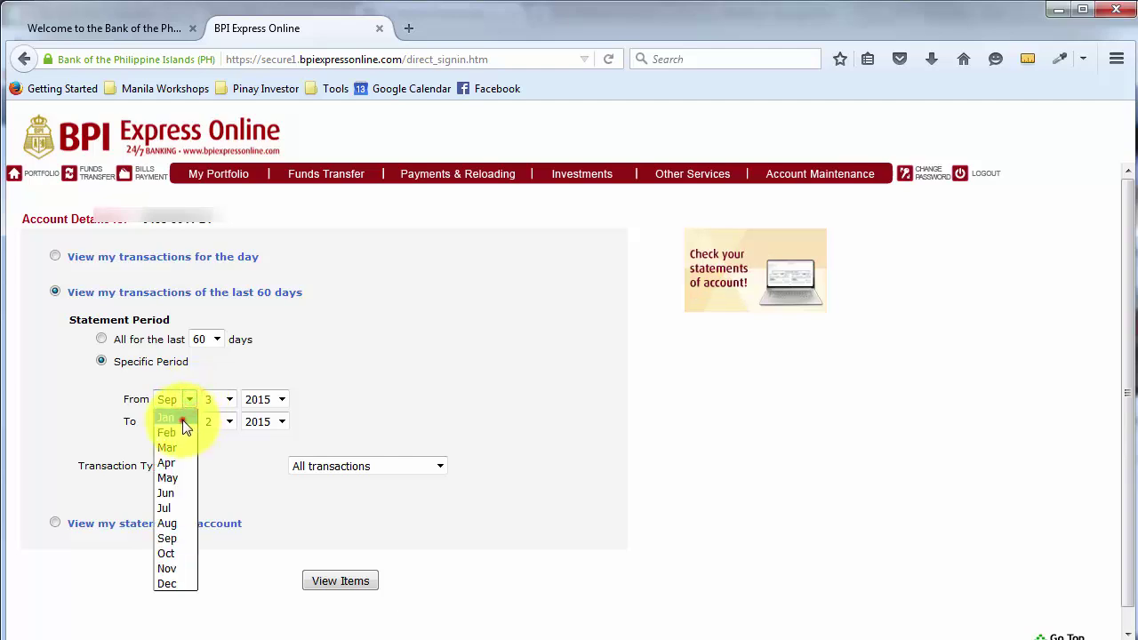
click(183, 417)
click(229, 399)
click(222, 419)
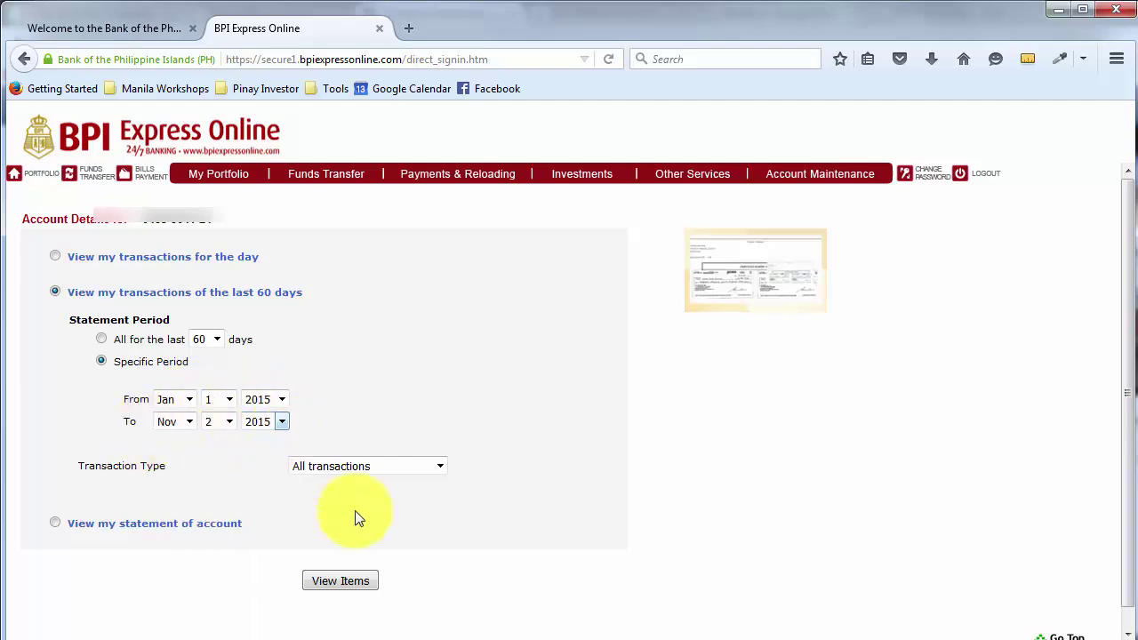
click(348, 582)
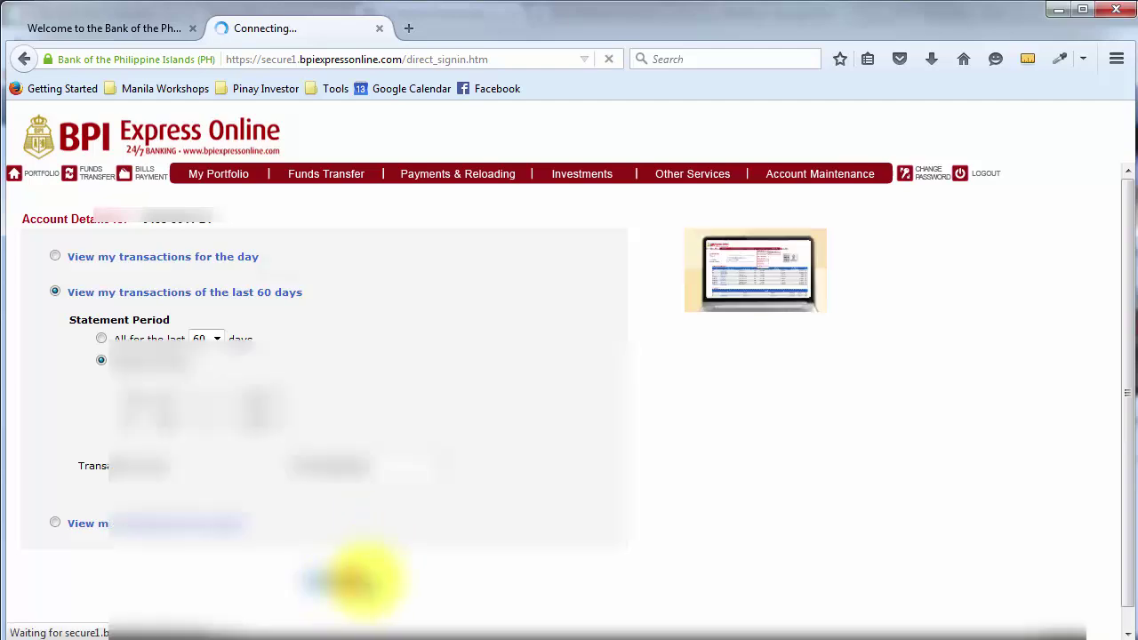